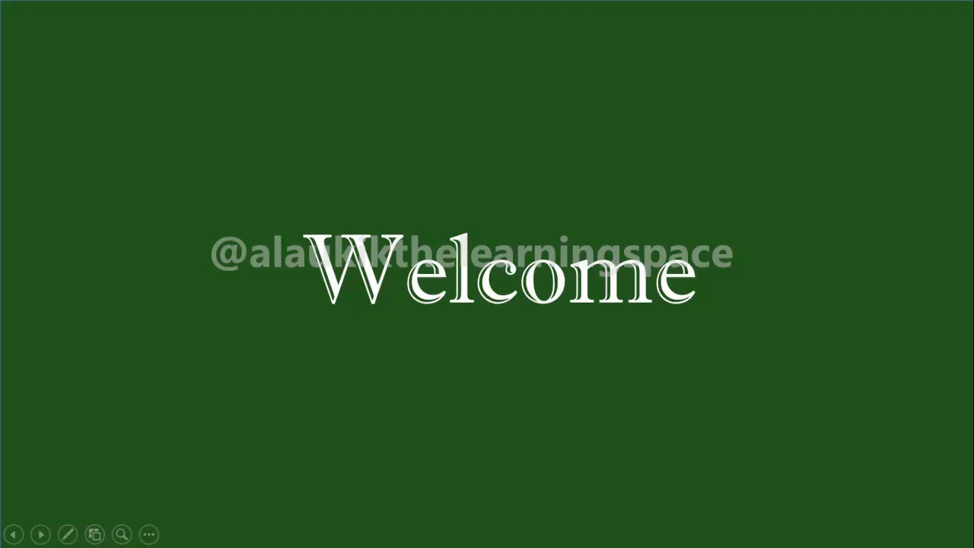
Advance the PowerPoint intro slideshow past the green Welcome slide
key("Right")
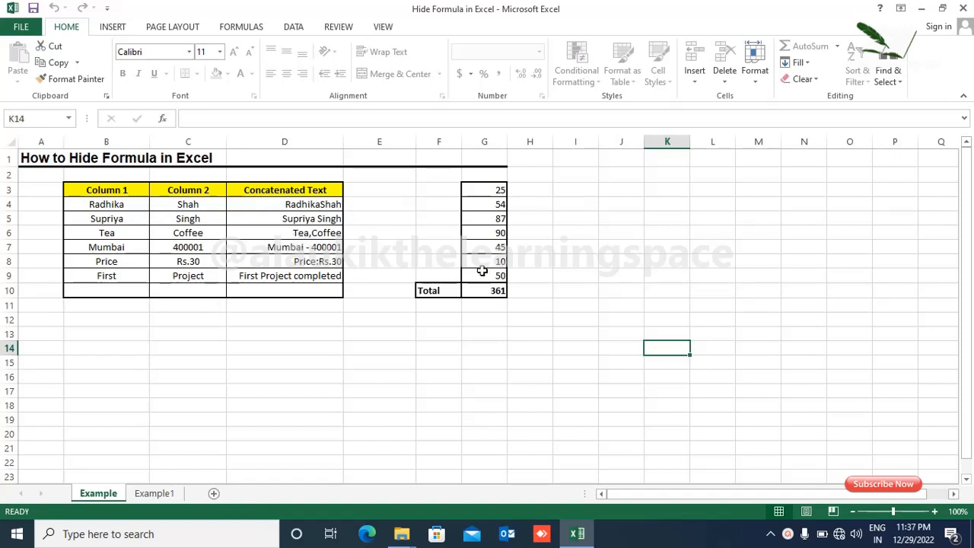
Inspect D4 and C4 to show D4's formula is not visible in the formula bar
left_click(301, 204)
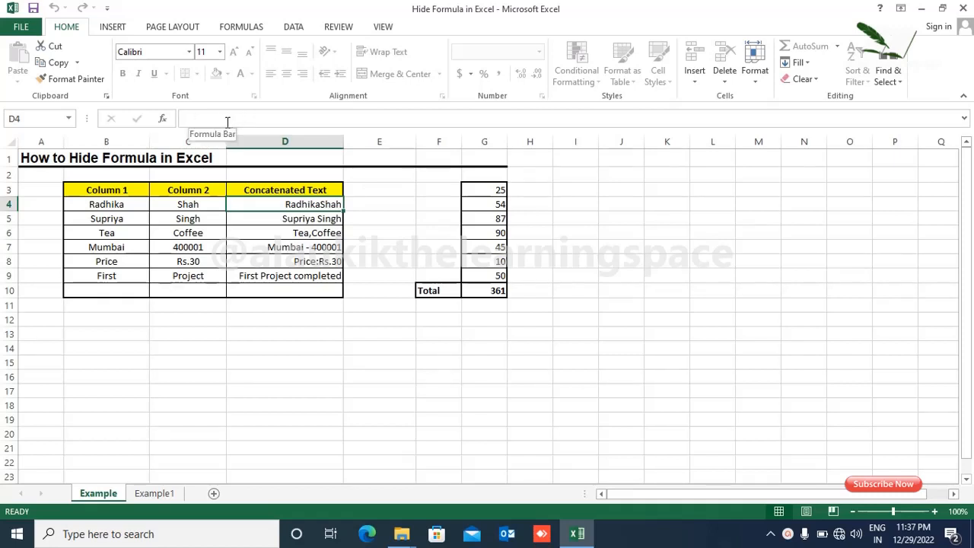
left_click(179, 202)
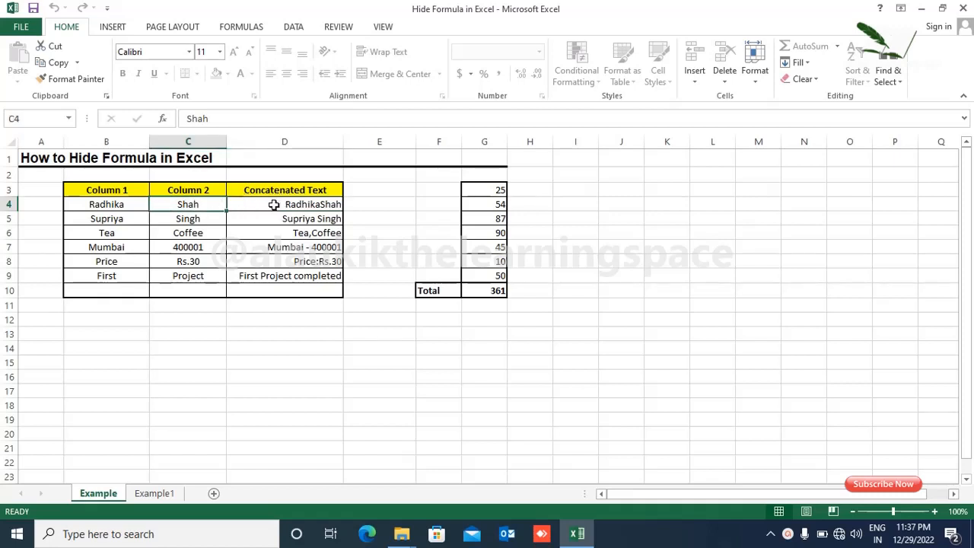
left_click(296, 202)
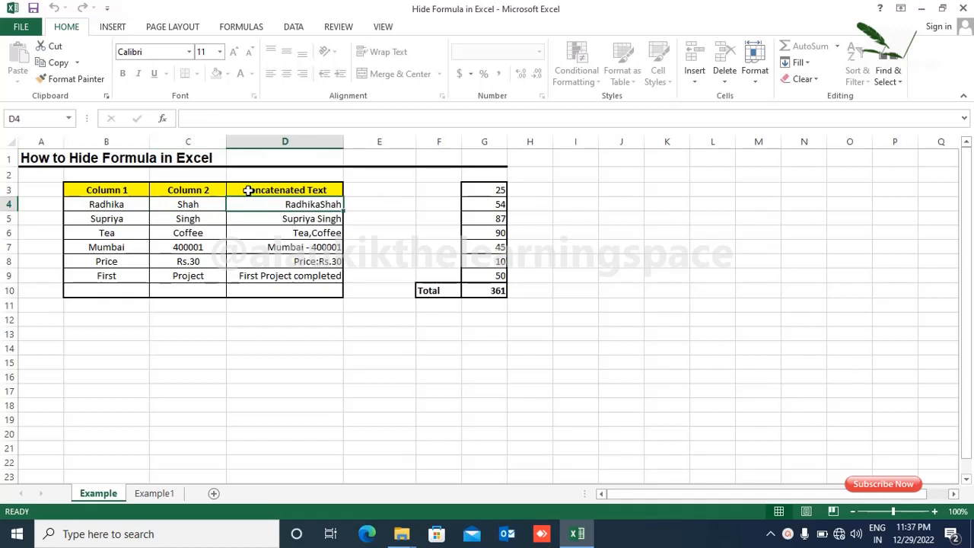
Change the surname in C4 to Desai
left_click(187, 204)
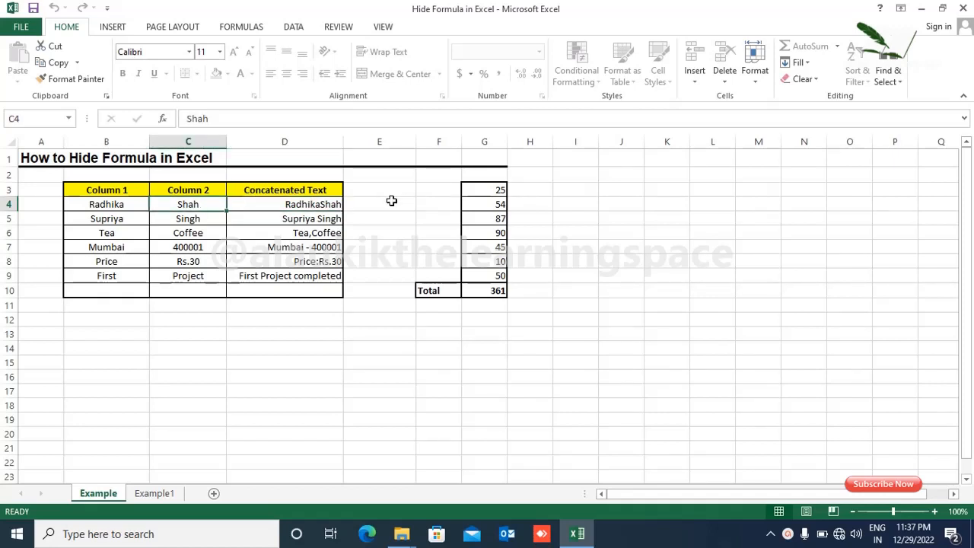
type("Desai")
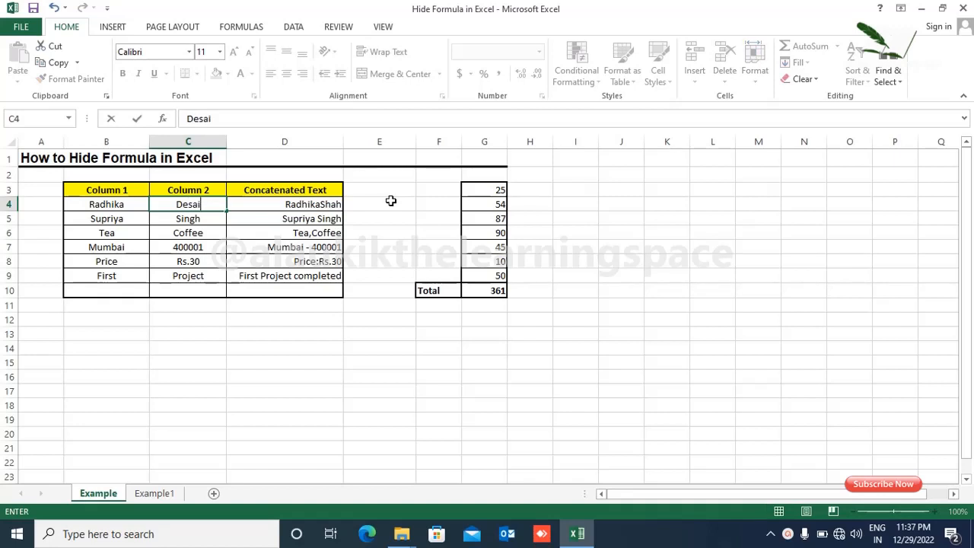
key("Return")
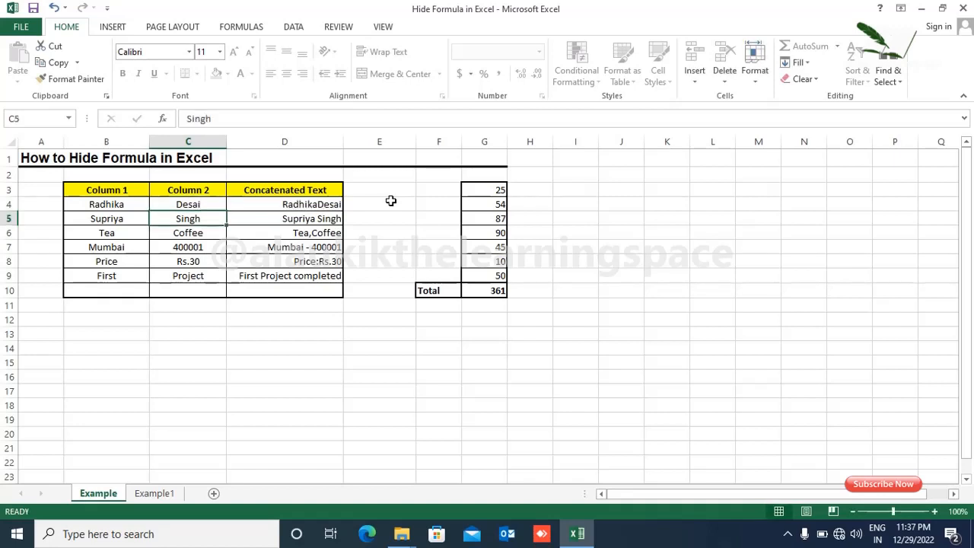
left_click(284, 202)
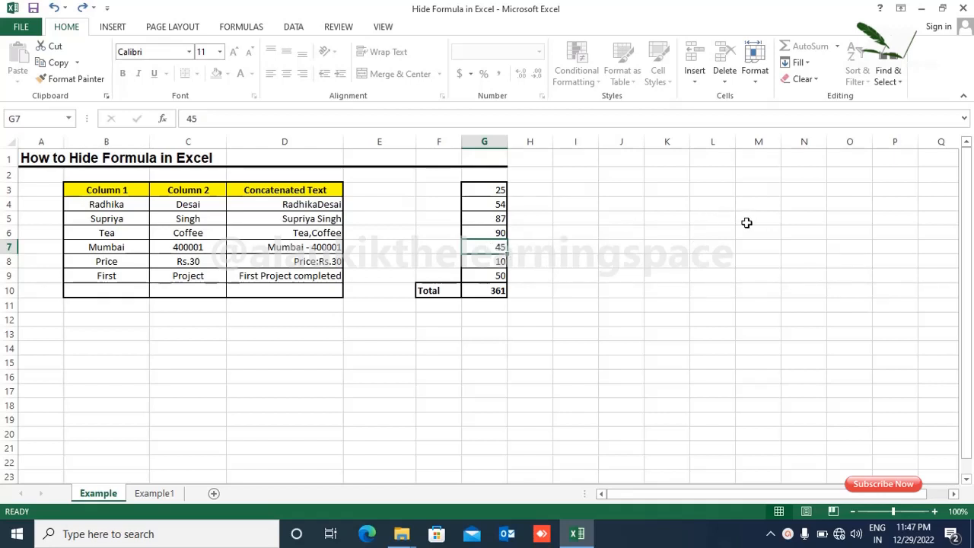
type("15")
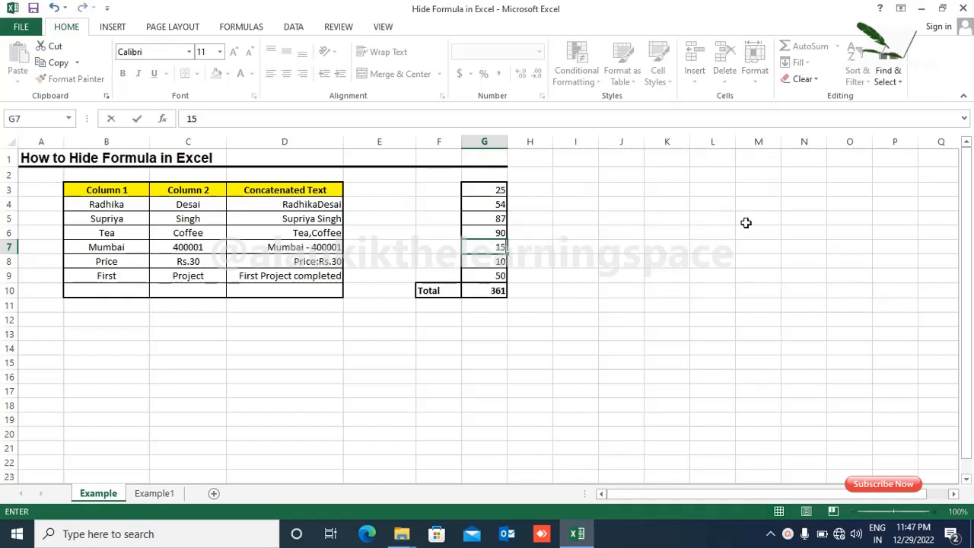
key("Return")
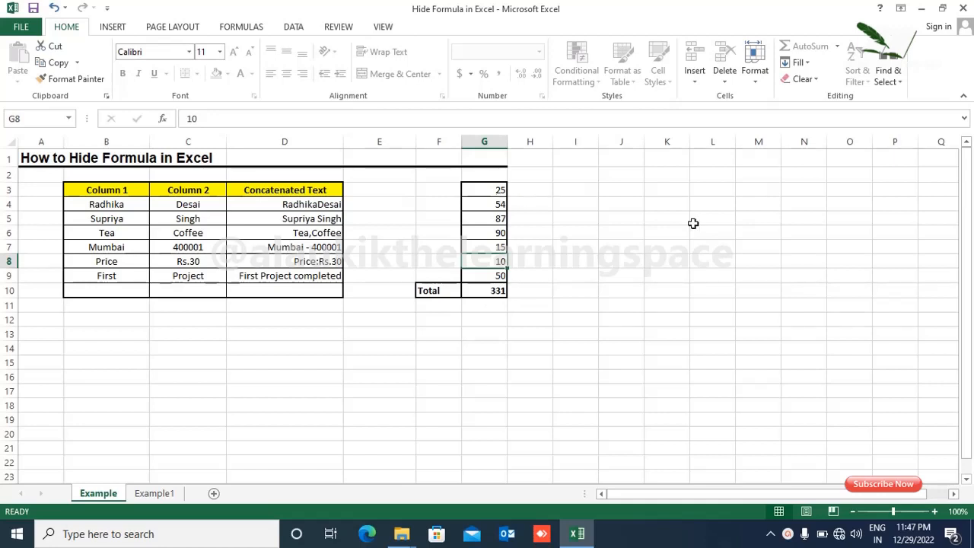
Try editing D6's formula and dismiss the protected-sheet warning
double_click(314, 233)
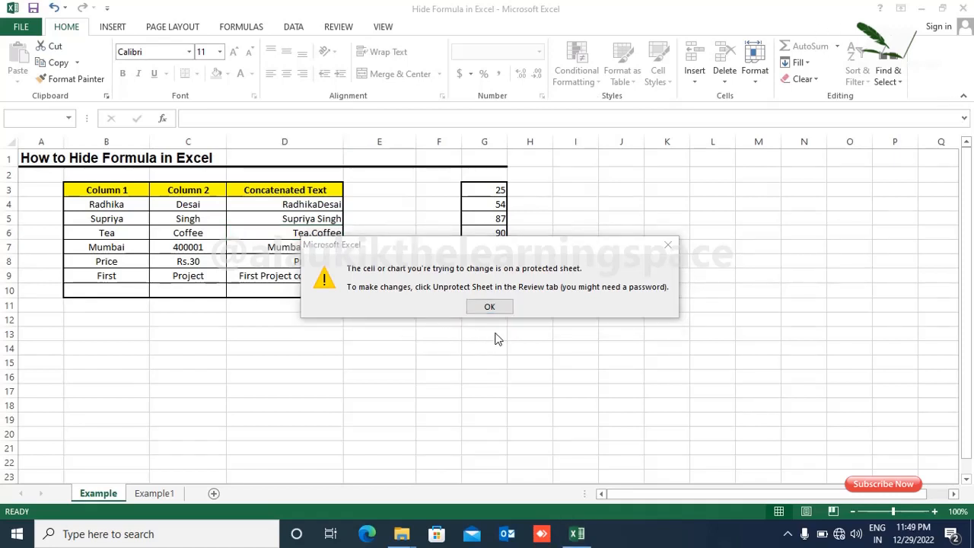
left_click(491, 307)
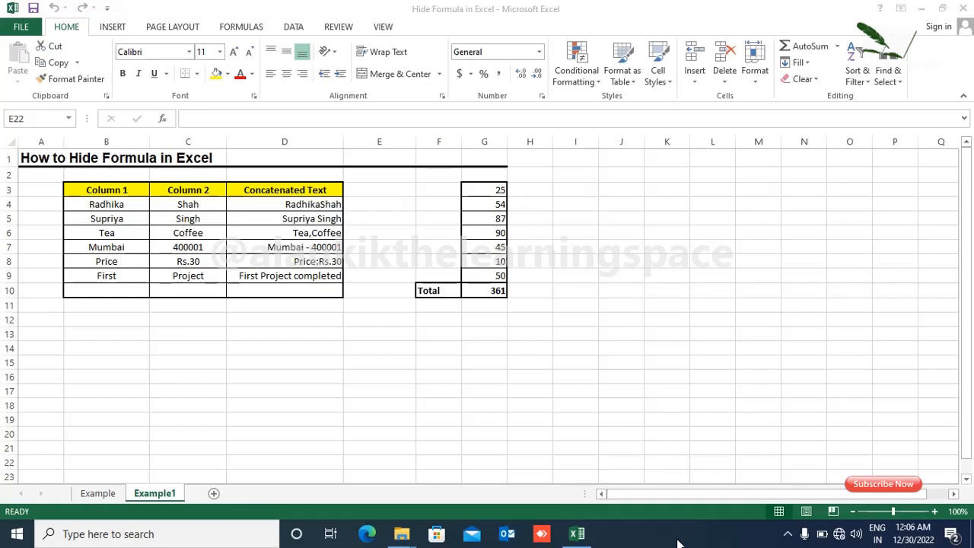
Select every cell on the Example1 sheet
left_click(370, 431)
key("ctrl+a")
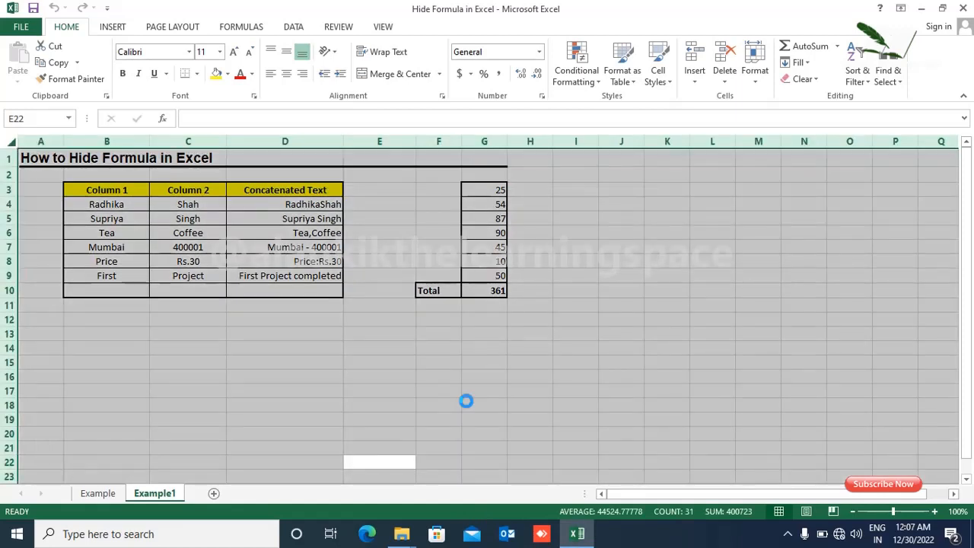
left_click(133, 361)
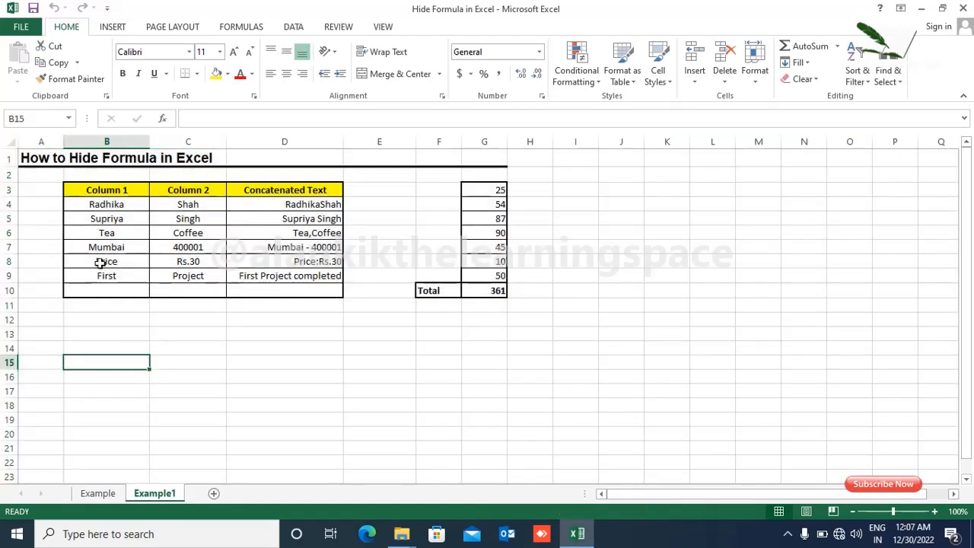
left_click(6, 143)
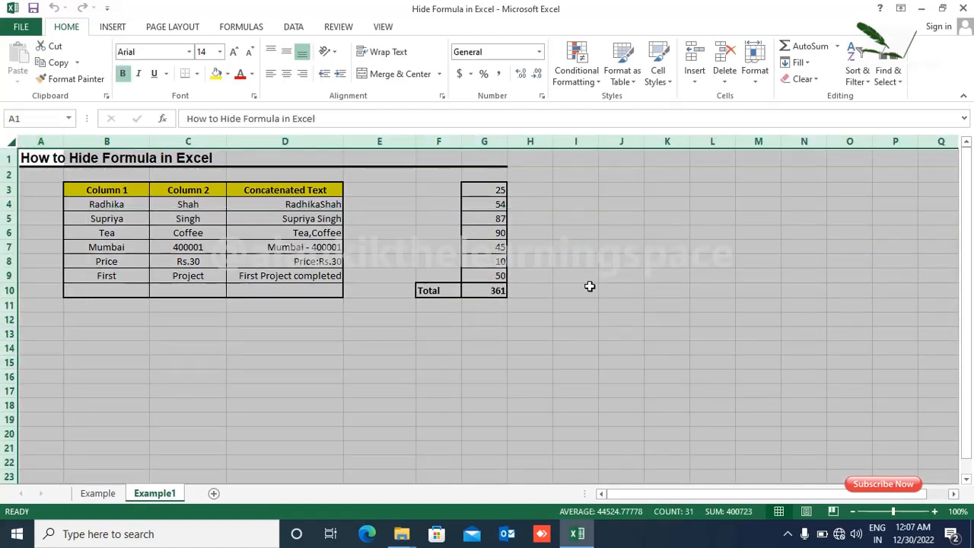
Clear both Locked and Hidden in Format Cells > Protection for all cells
right_click(54, 158)
left_click(104, 316)
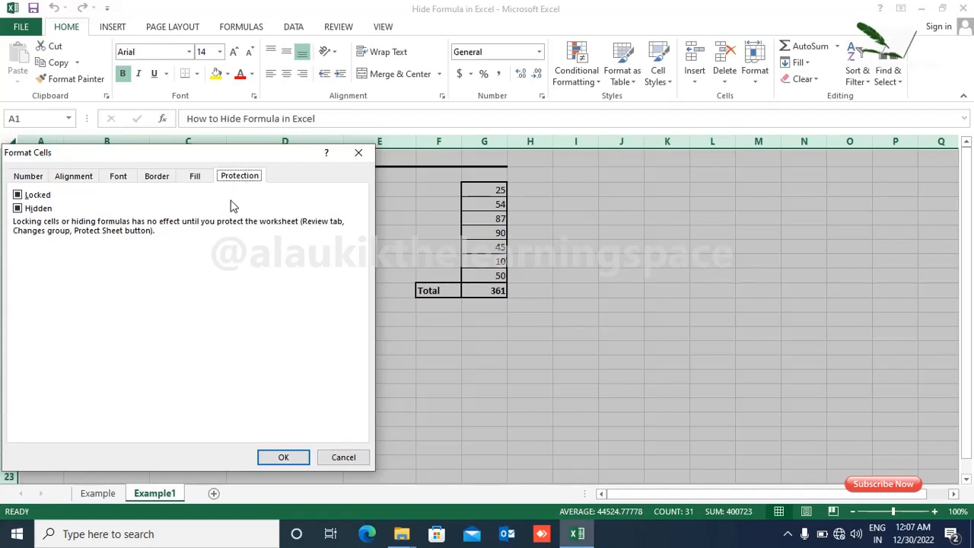
left_click(21, 196)
left_click(20, 197)
left_click(20, 210)
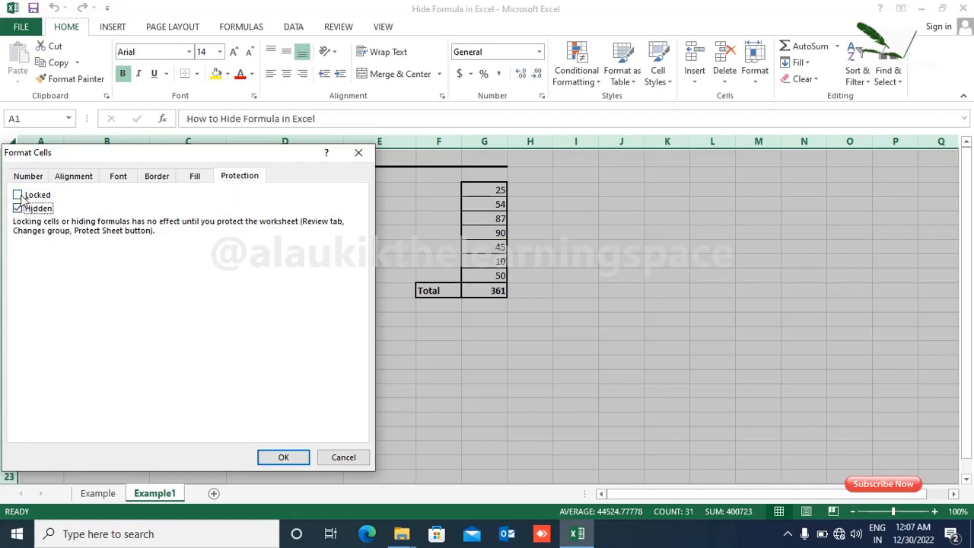
left_click(21, 196)
left_click(21, 197)
left_click(20, 209)
left_click(19, 197)
left_click(283, 457)
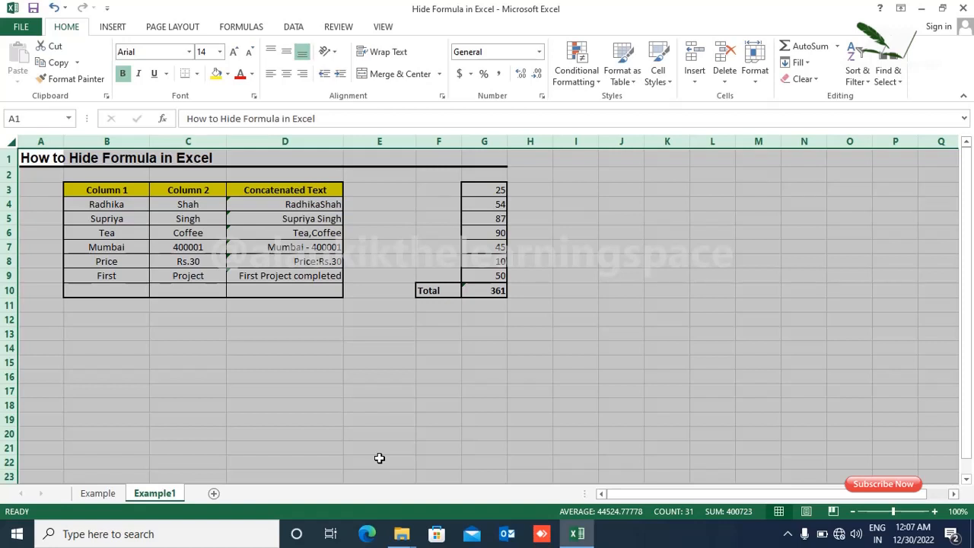
Check D4's Unprotected Formula warning, then open Home > Find & Select
left_click(236, 204)
left_click(211, 205)
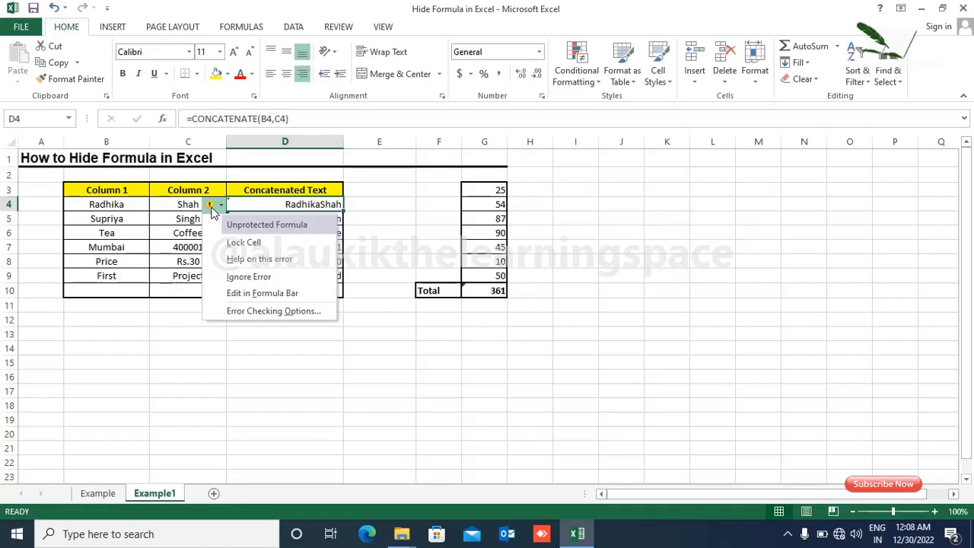
left_click(363, 209)
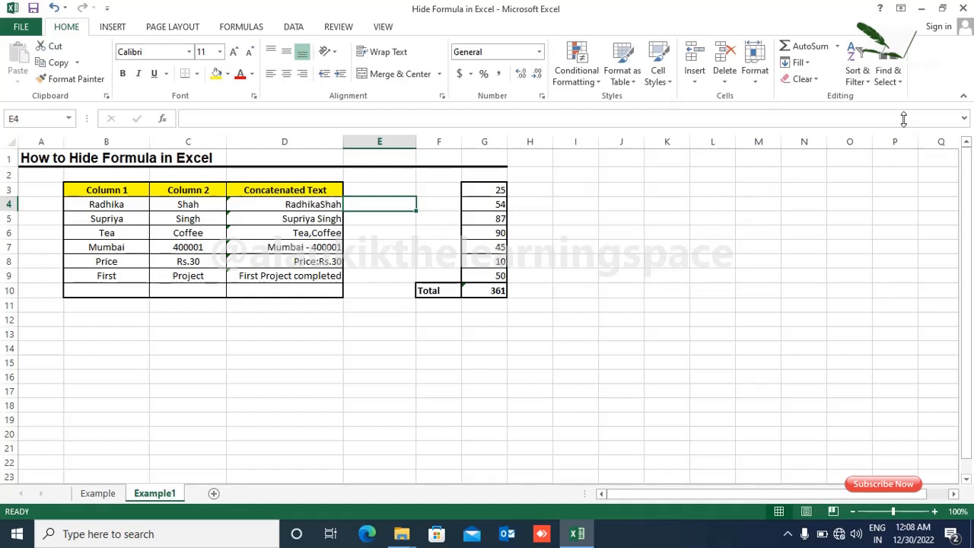
left_click(887, 76)
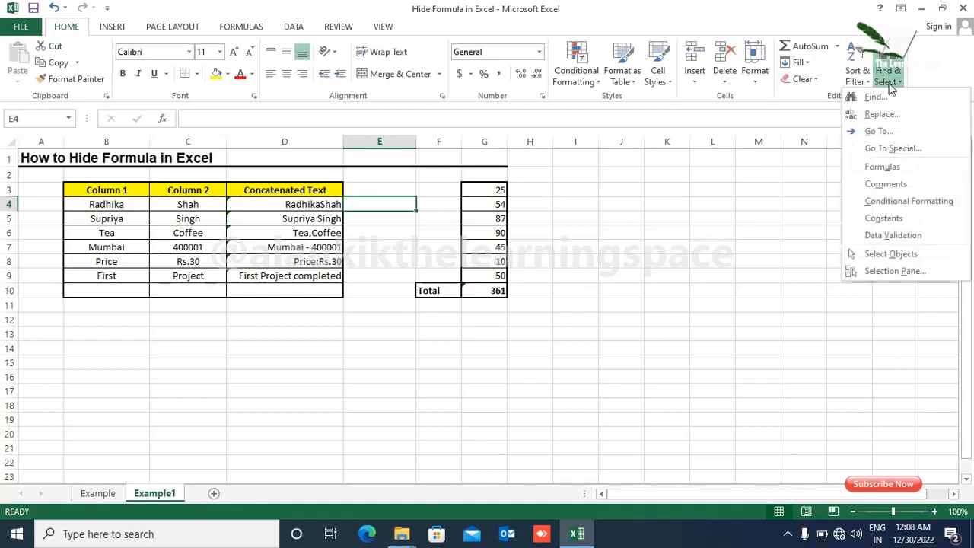
Select all formula cells on the sheet via Go To Special > Formulas
left_click(885, 154)
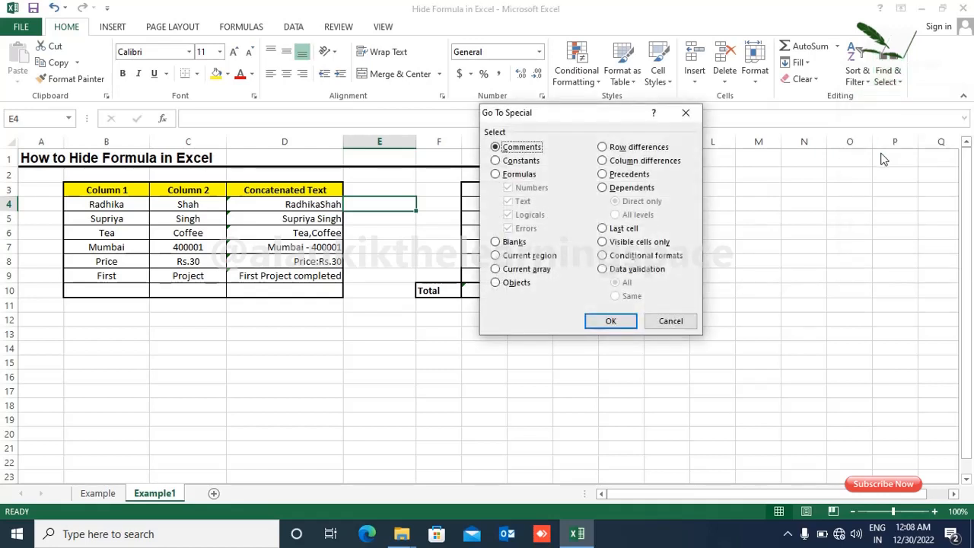
left_click(496, 174)
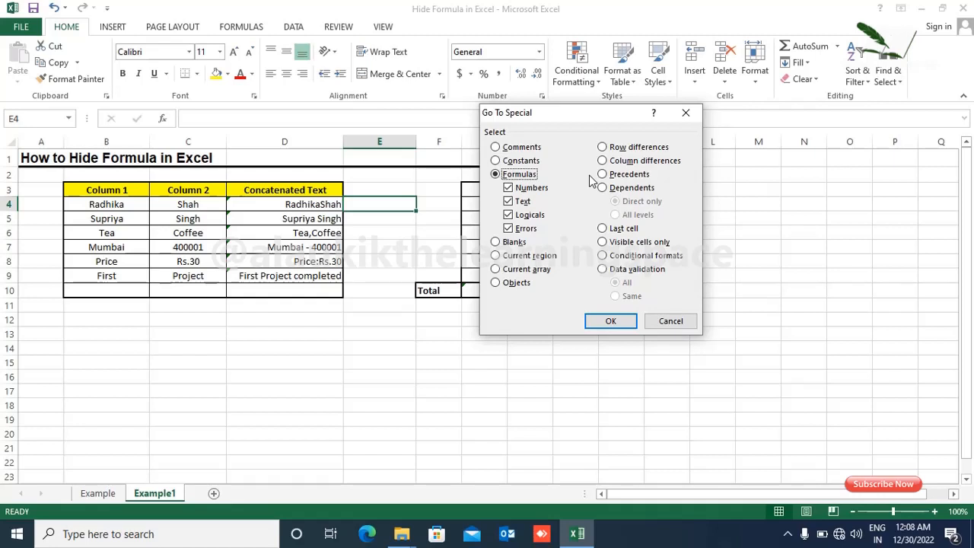
left_click(611, 321)
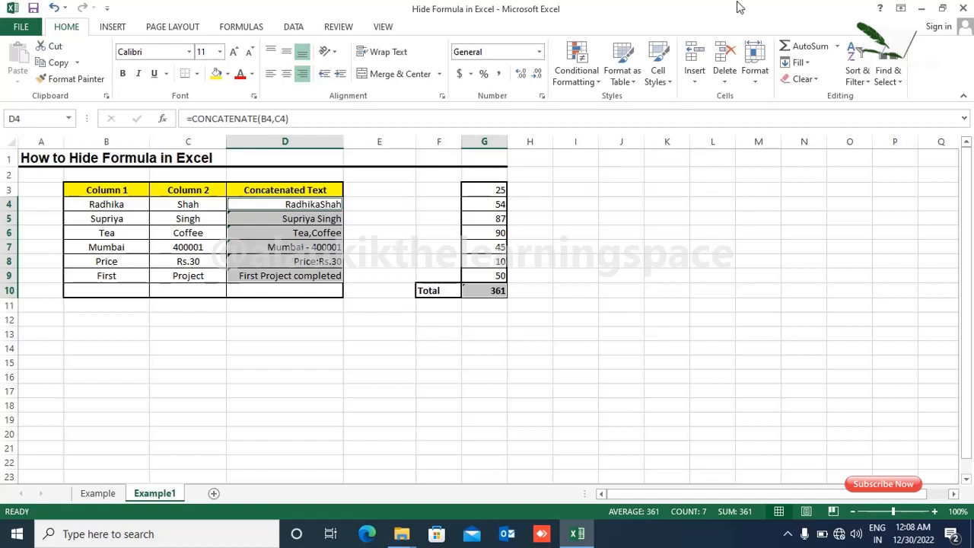
Tick Locked and Hidden in Format Cells > Protection for the selected formula cells
right_click(326, 233)
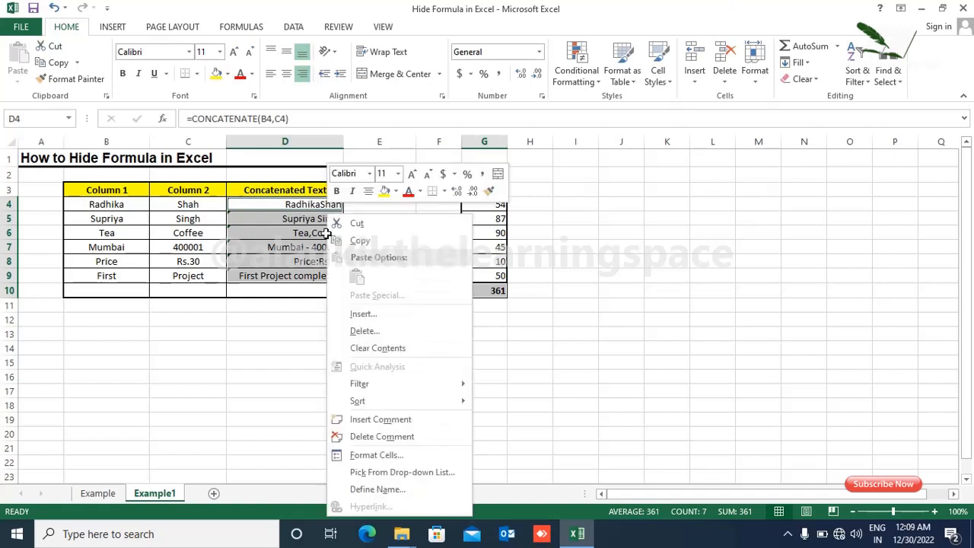
left_click(375, 458)
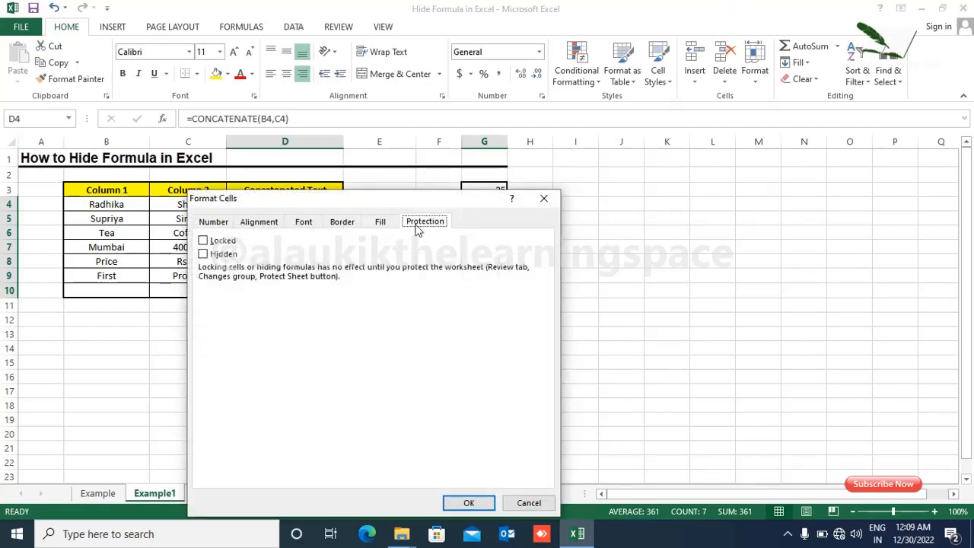
left_click(206, 241)
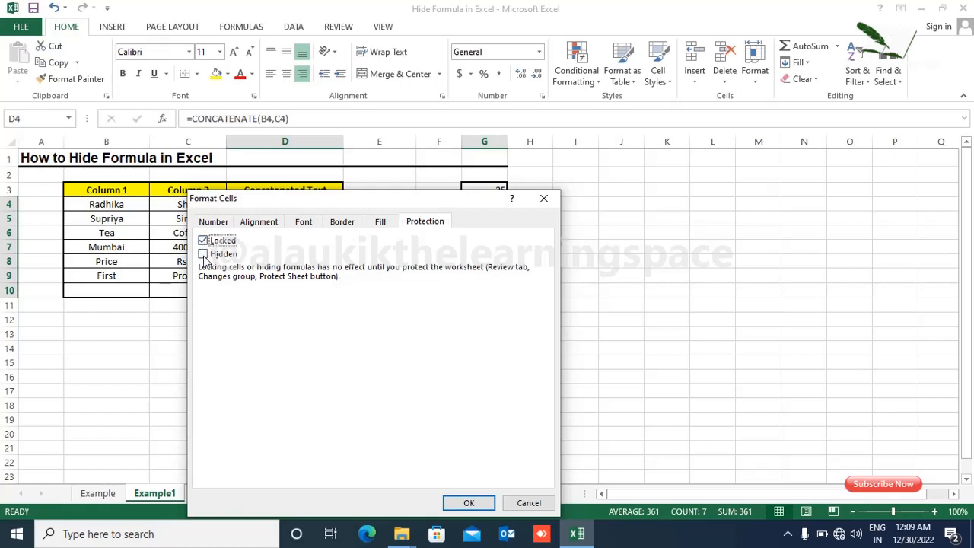
left_click(222, 255)
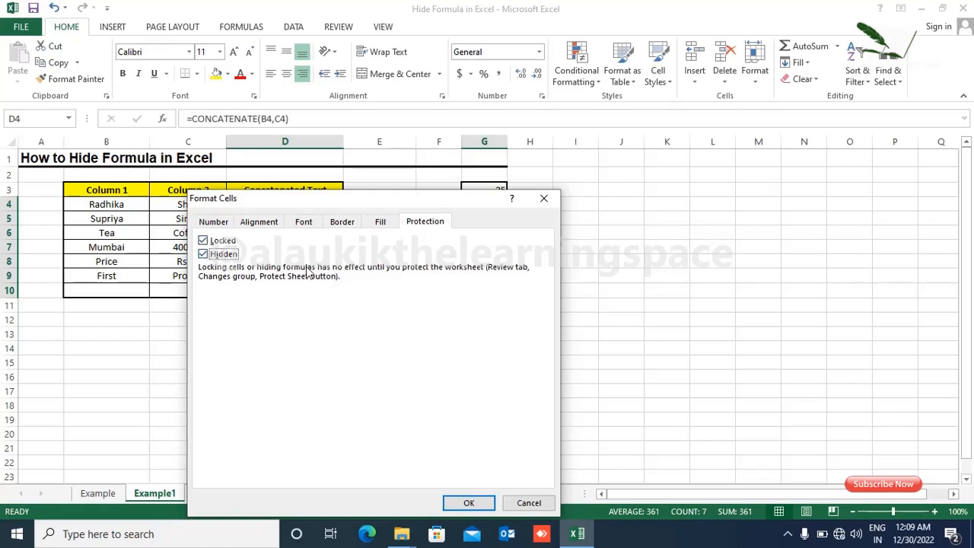
left_click(468, 505)
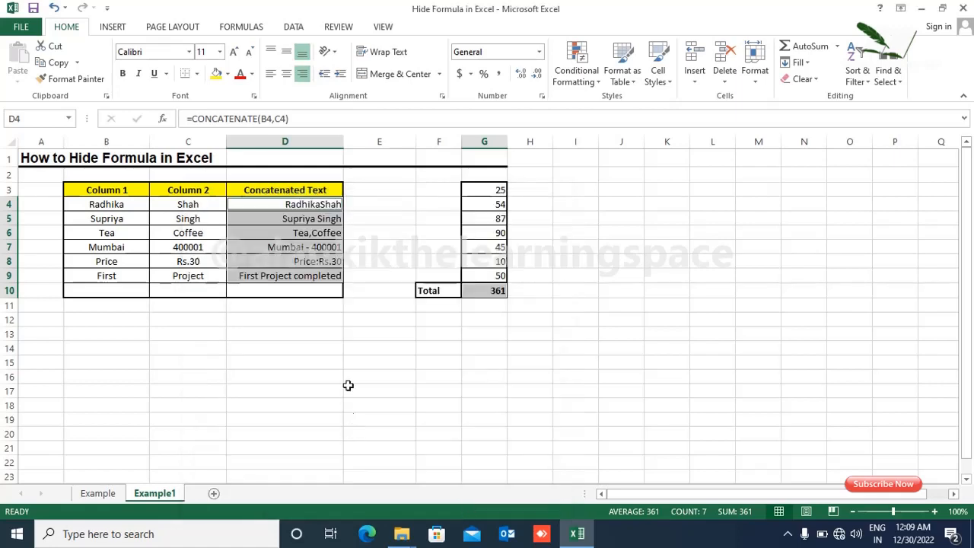
Inspect the formulas in D4 through D9 one by one
left_click(319, 322)
left_click(288, 262)
left_click(300, 232)
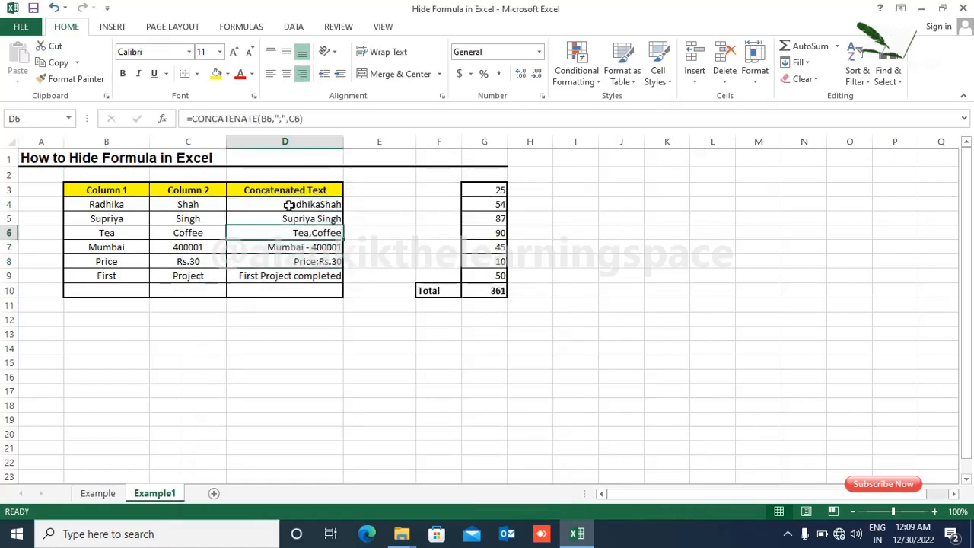
left_click(289, 206)
left_click(294, 229)
left_click(302, 248)
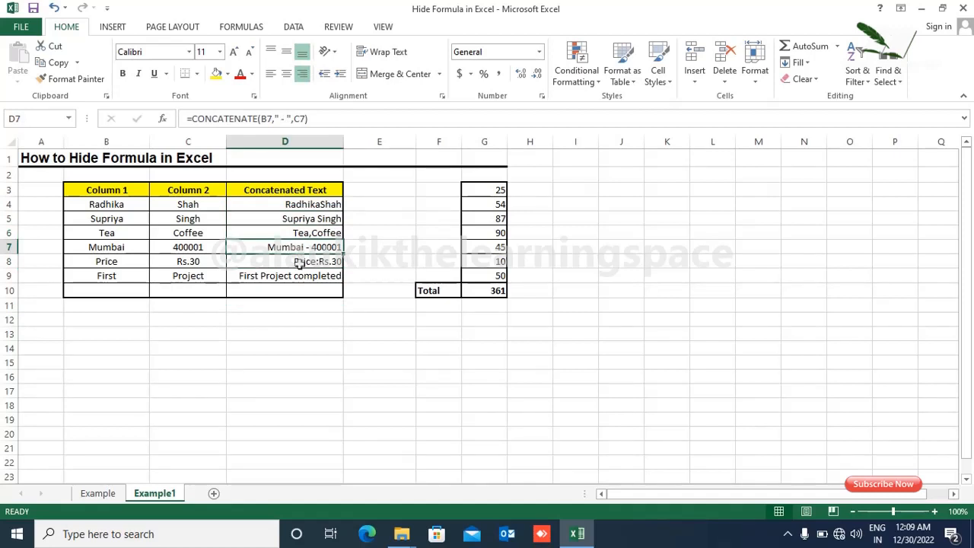
left_click(299, 263)
left_click(296, 275)
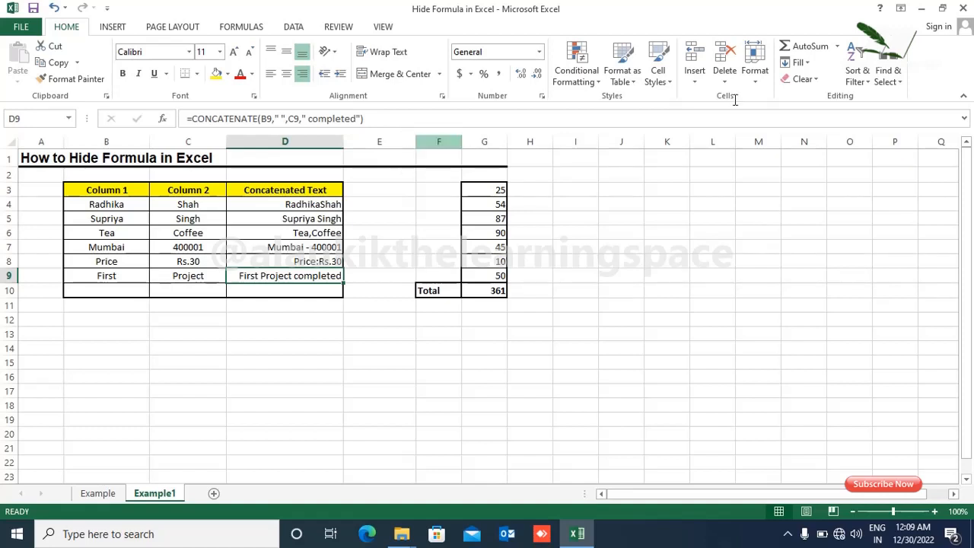
Protect the Example1 sheet from the Review tab with a password, re-entering it to confirm
left_click(339, 27)
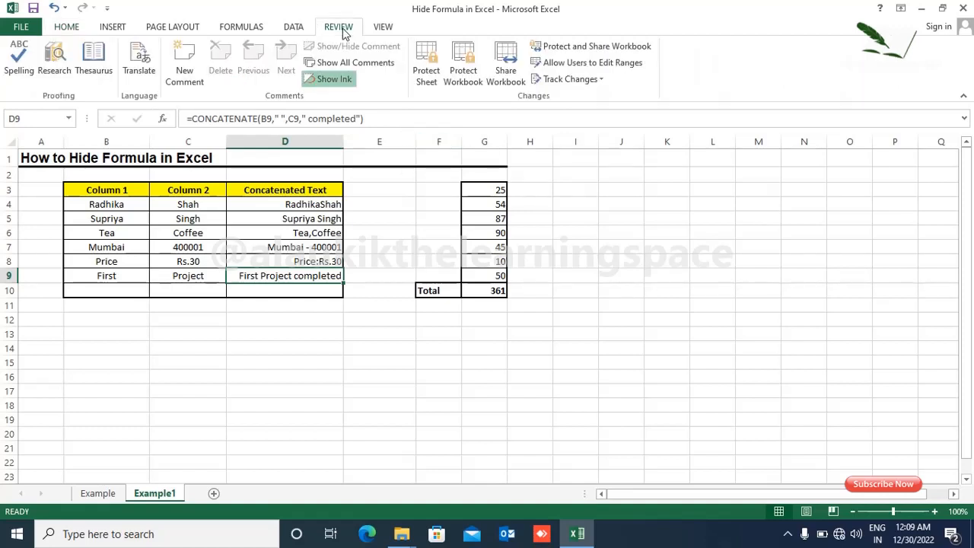
left_click(425, 61)
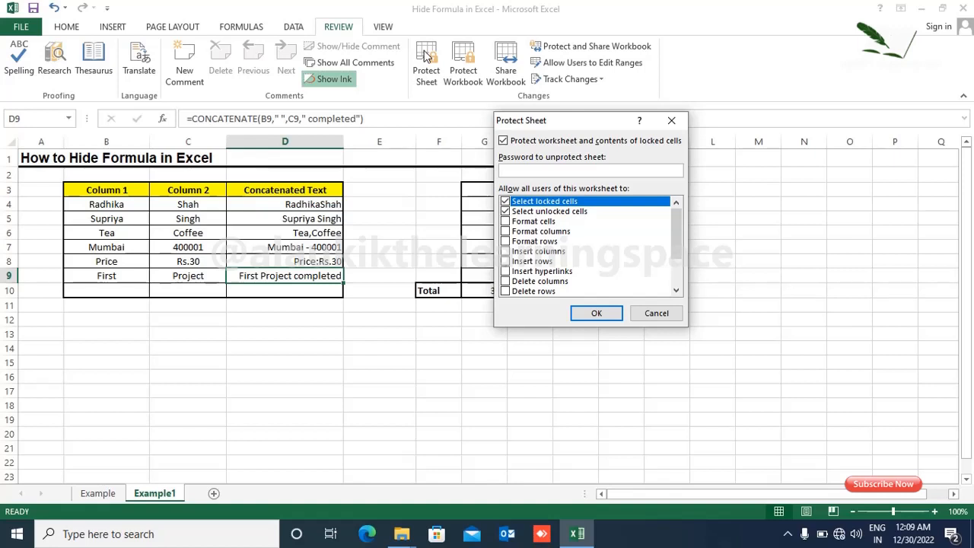
type("123")
left_click(597, 315)
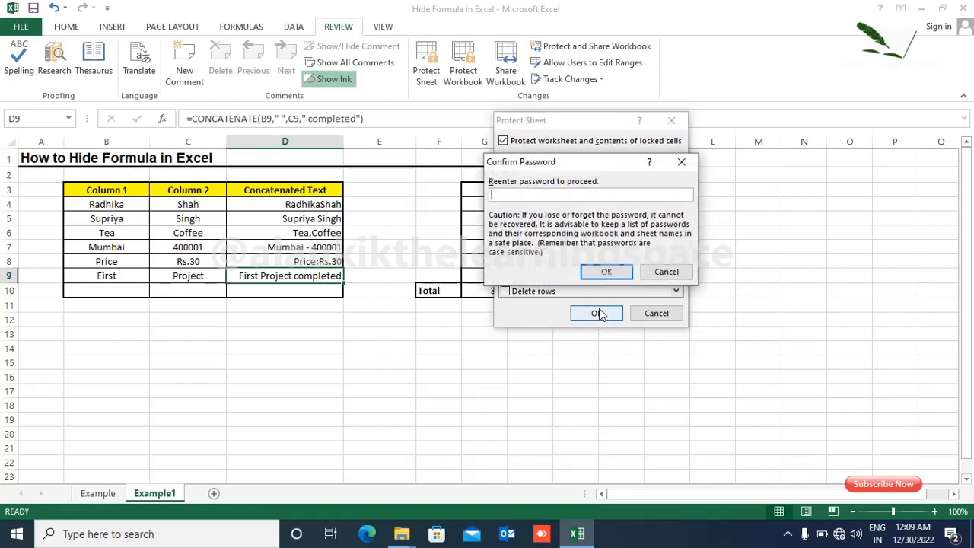
type("123")
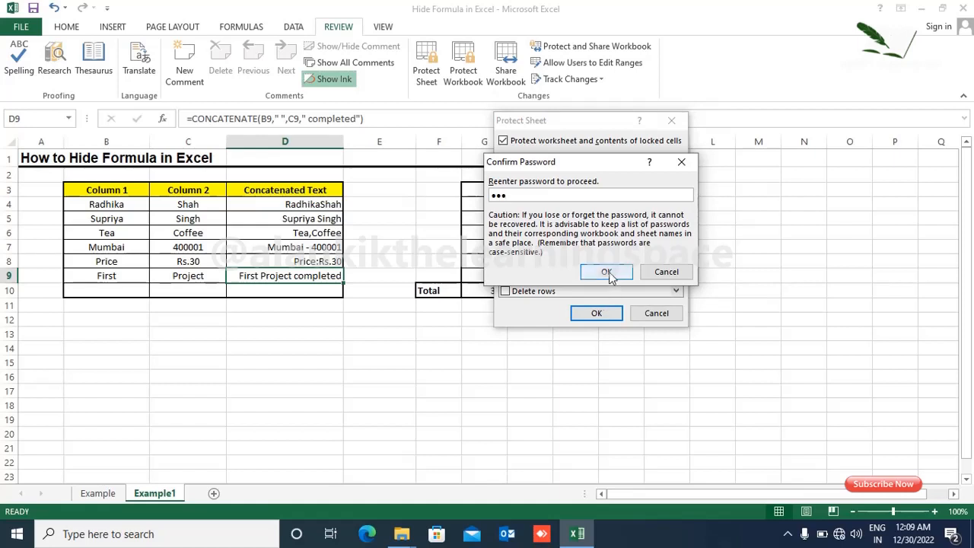
left_click(607, 273)
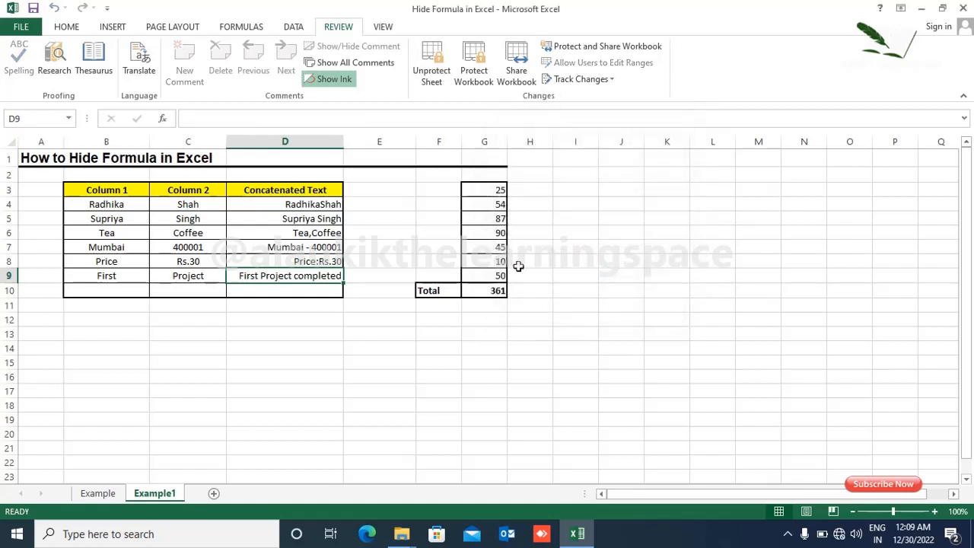
Check that D4 through D8 now show no formula in the formula bar
left_click(283, 246)
left_click(292, 219)
left_click(294, 201)
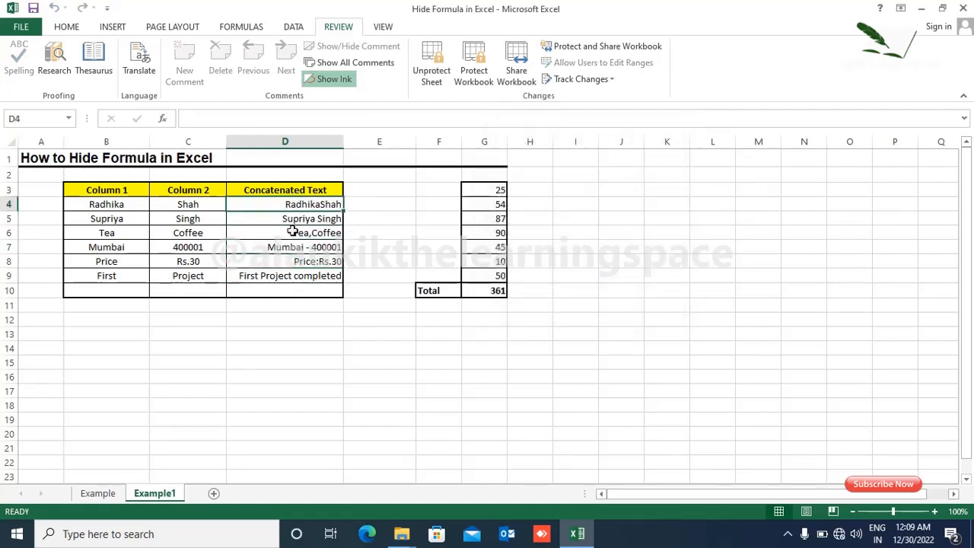
left_click(293, 231)
left_click(292, 261)
left_click(326, 230)
left_click(323, 220)
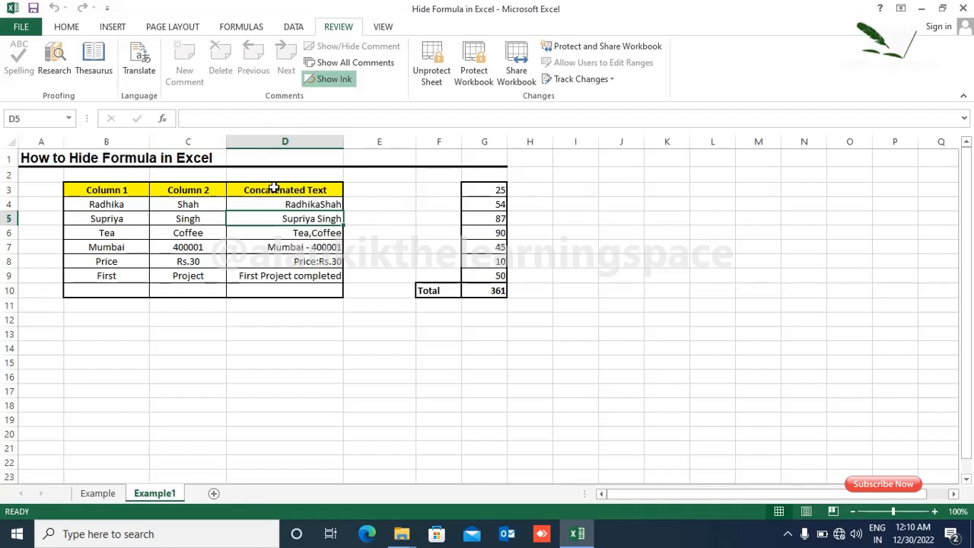
Replace 400001 in C7 with 123 so D7 reads Mumbai - 123, then try editing D7
key("Down")
key("Down")
key("Left")
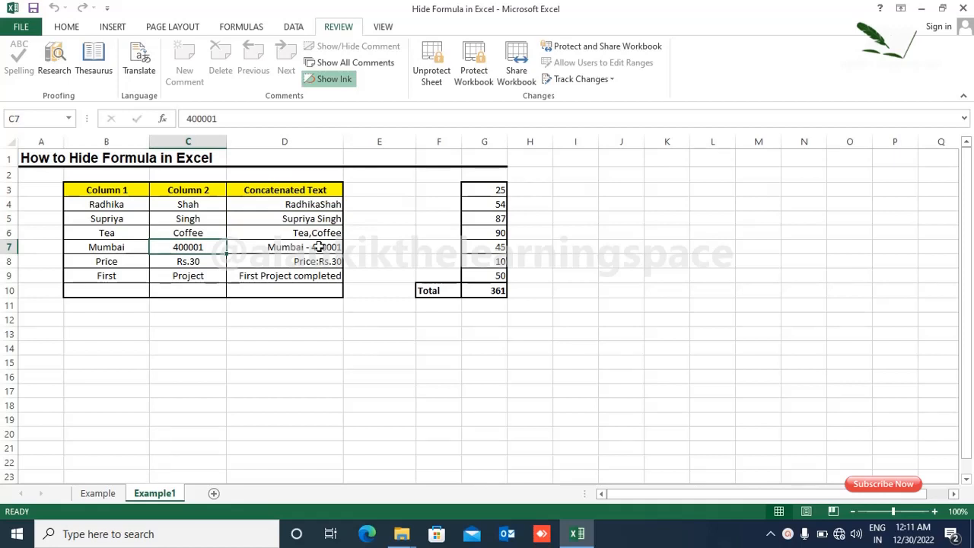
type("123")
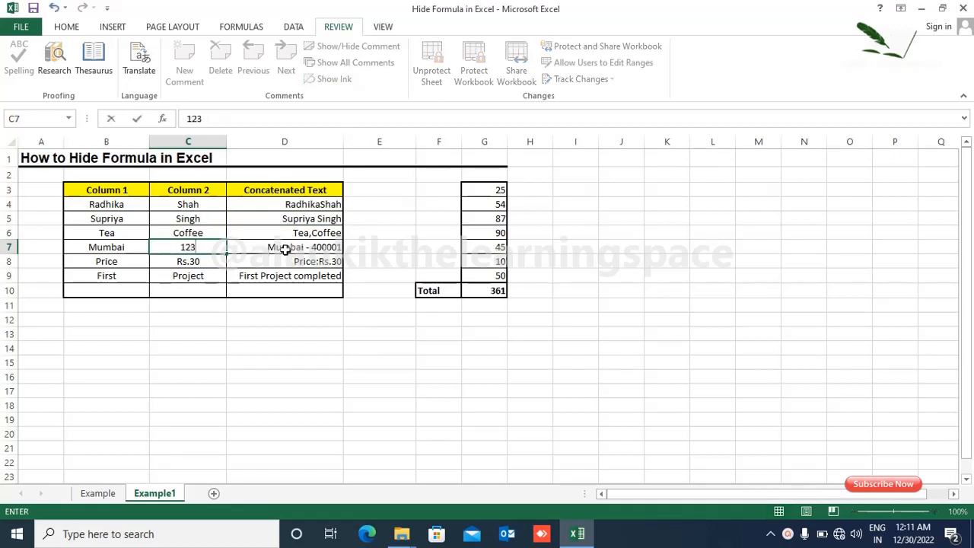
left_click(284, 248)
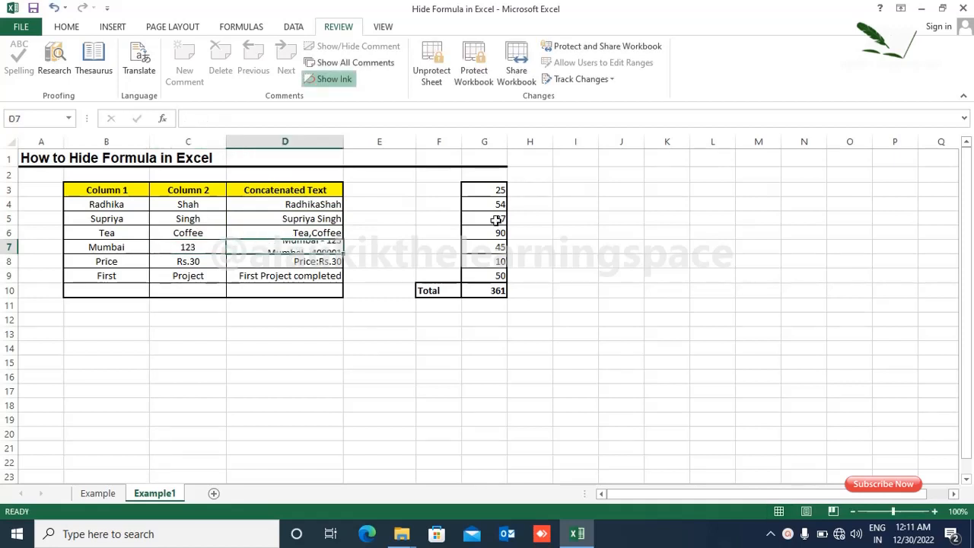
double_click(321, 247)
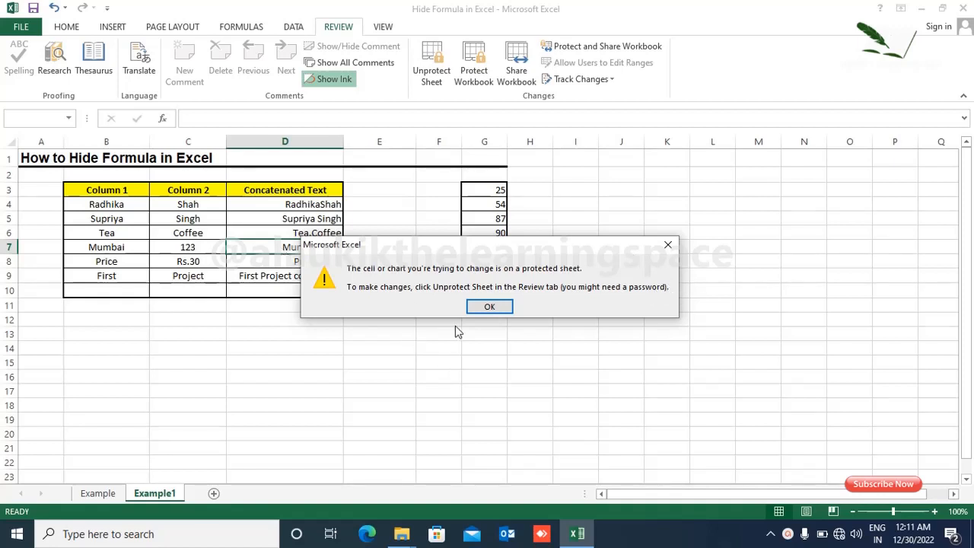
Close the protected-sheet warning and select cells in columns B–D to confirm formulas stay hidden
left_click(669, 244)
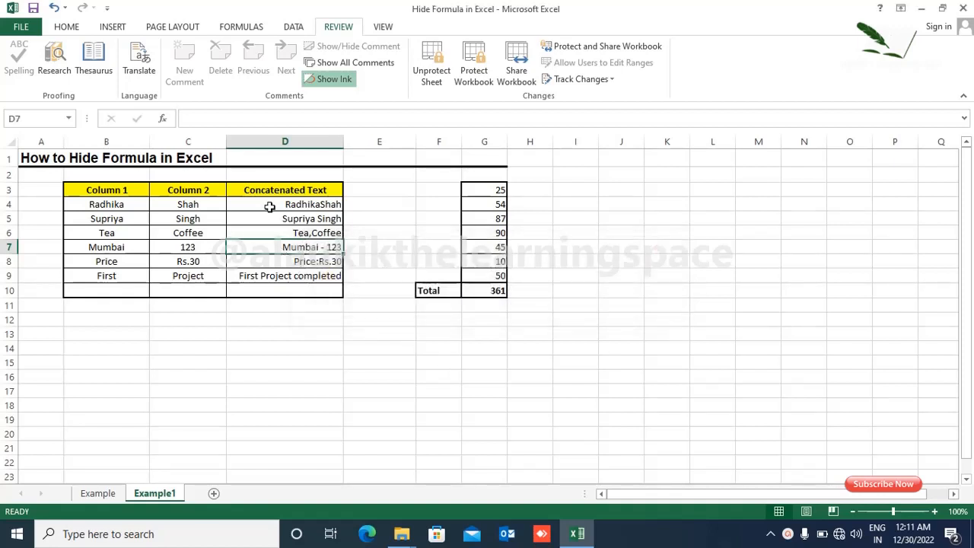
left_click_drag(269, 207, 292, 271)
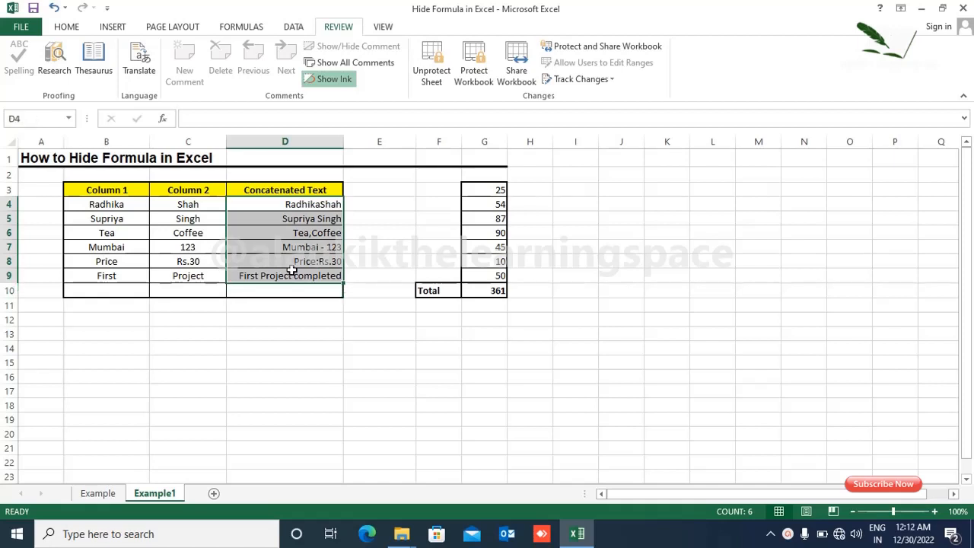
left_click_drag(103, 205, 184, 275)
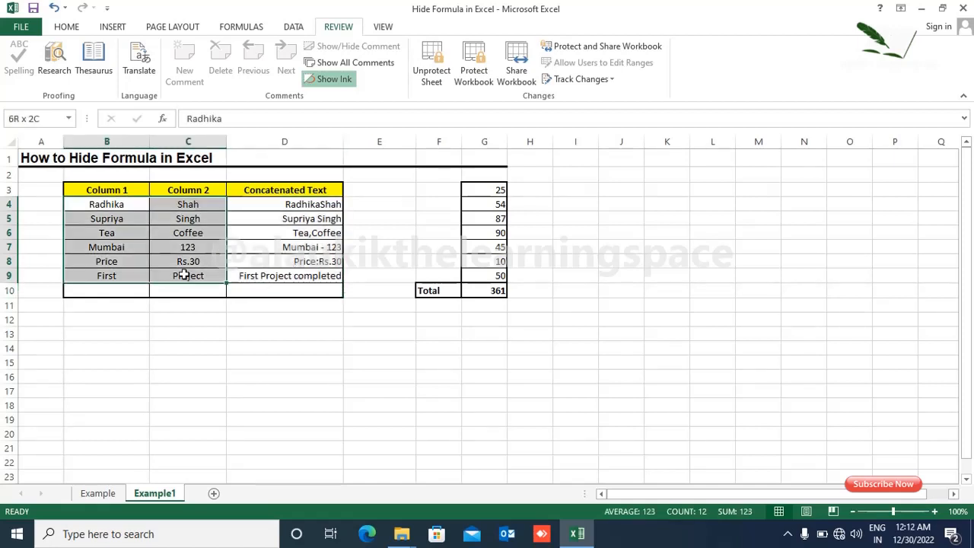
left_click(184, 247)
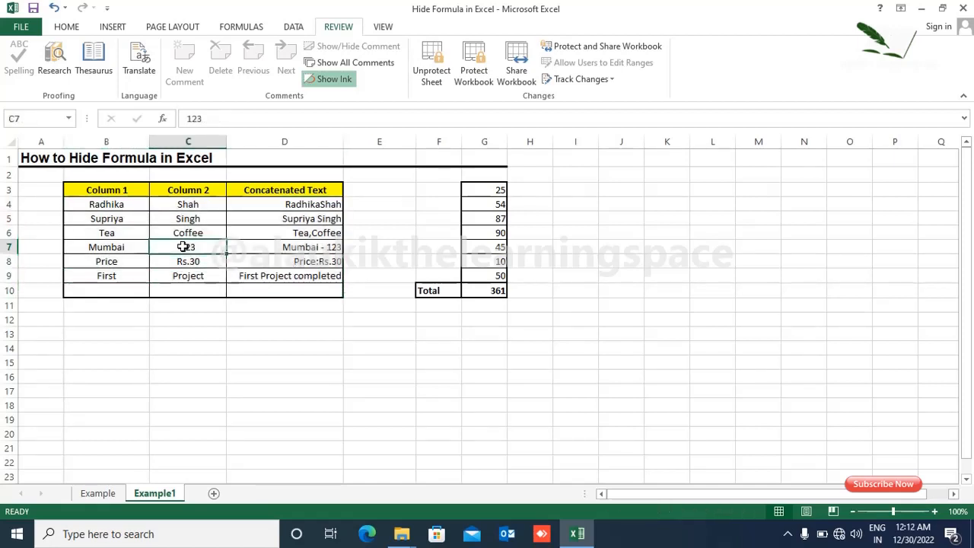
left_click(317, 245)
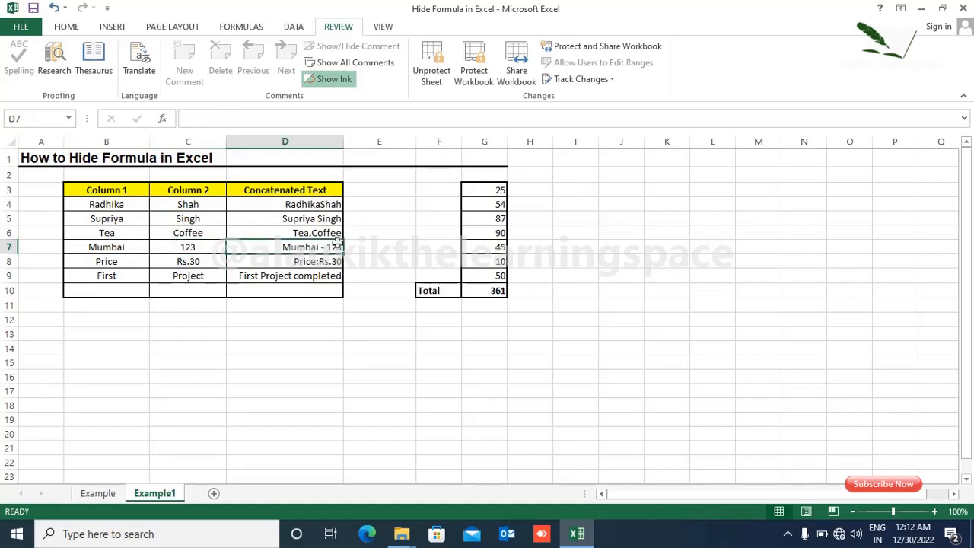
left_click_drag(329, 203, 336, 277)
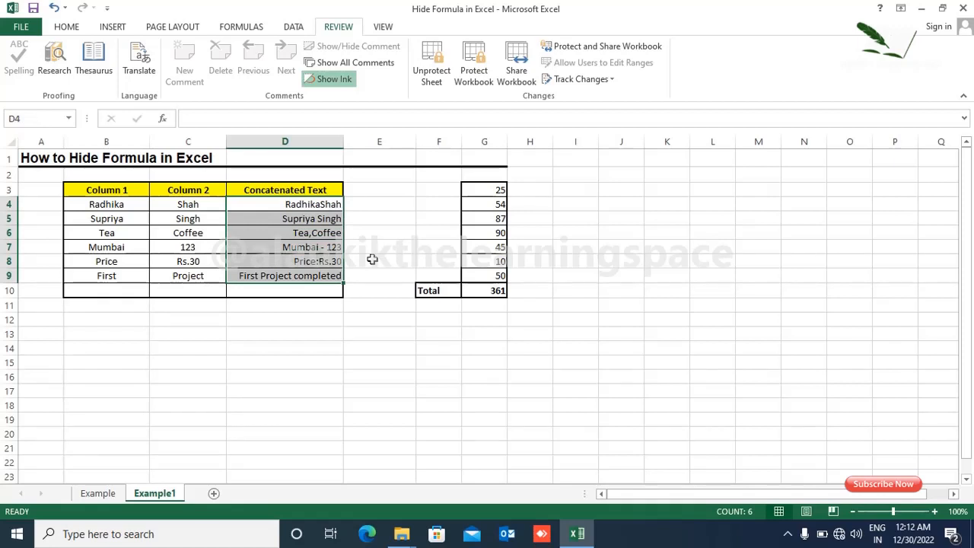
Change G4 from 54 to 15 and confirm the G10 Total shows 322 with its formula hidden
left_click(499, 290)
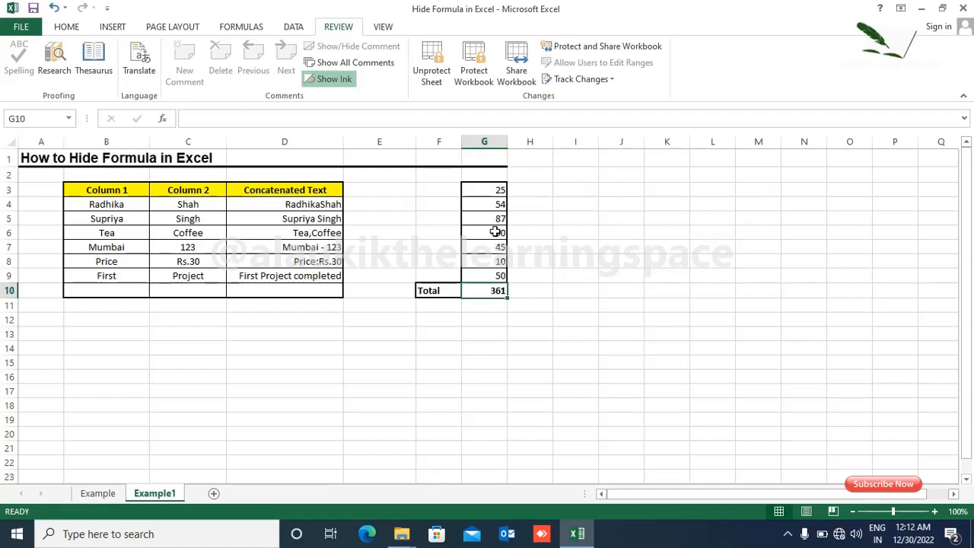
left_click(498, 203)
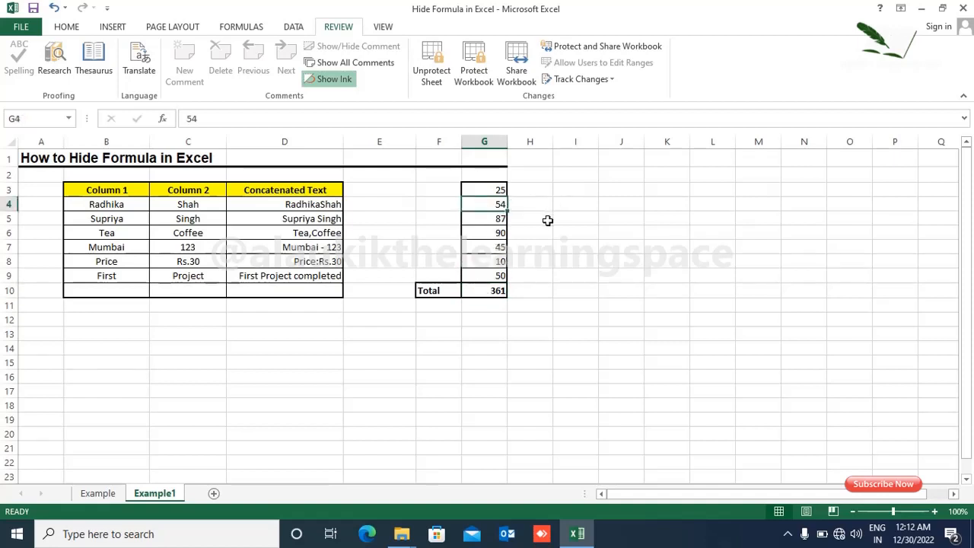
type("15")
key("Return")
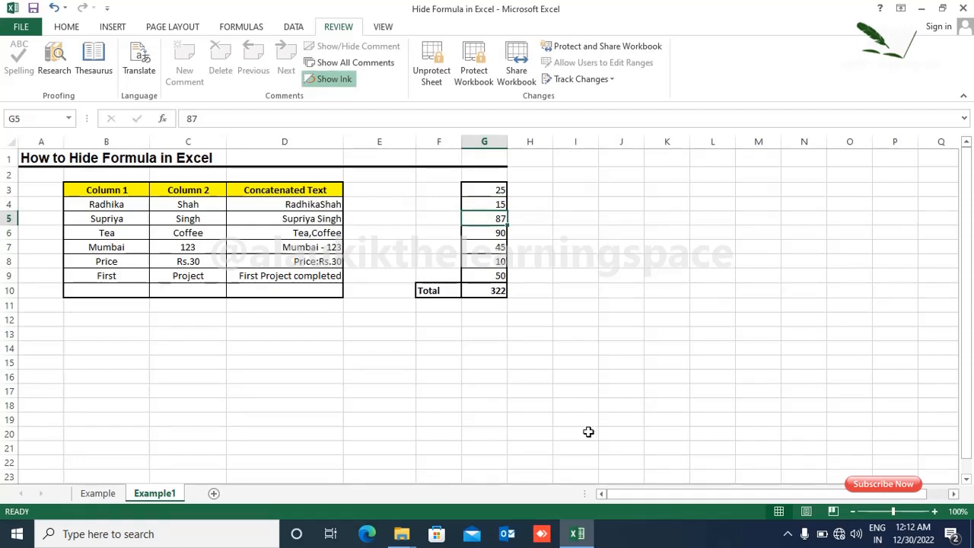
left_click(482, 289)
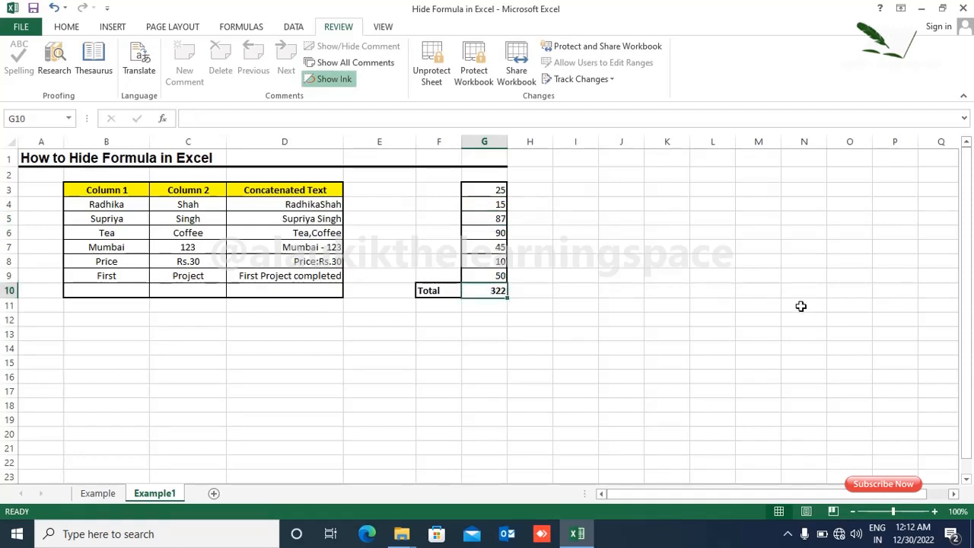